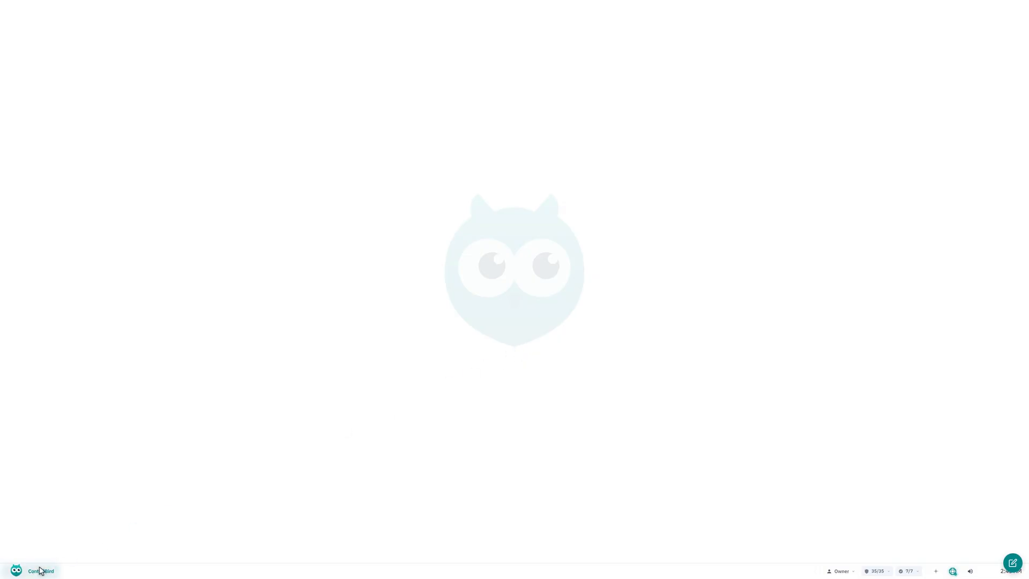
Open the Device Manager, filter the devices for "Greenhouse 1 Air Temp" and show that device's data points.
{"action": "left_click", "coordinate": [33, 571]}
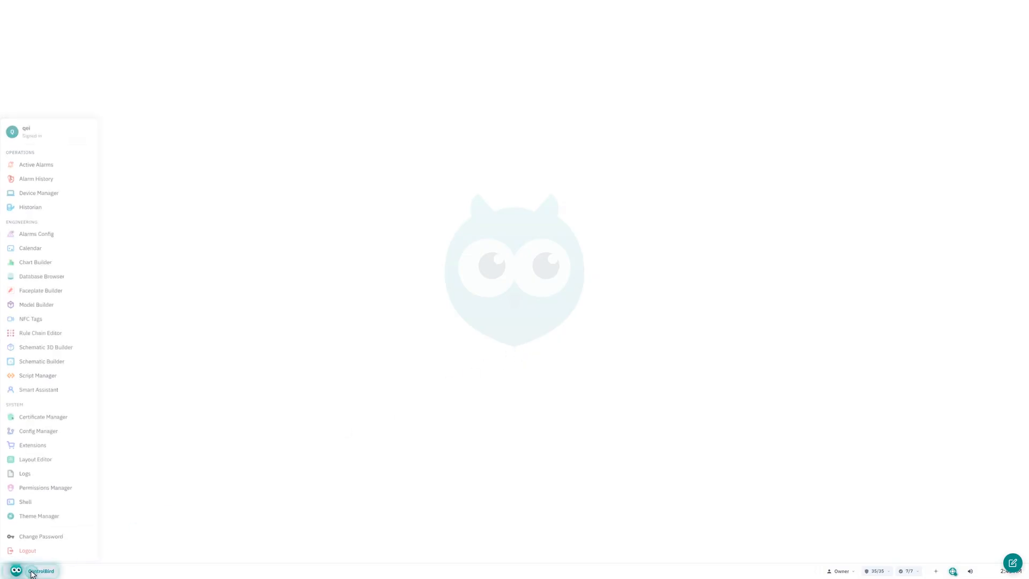
{"action": "left_click", "coordinate": [51, 186]}
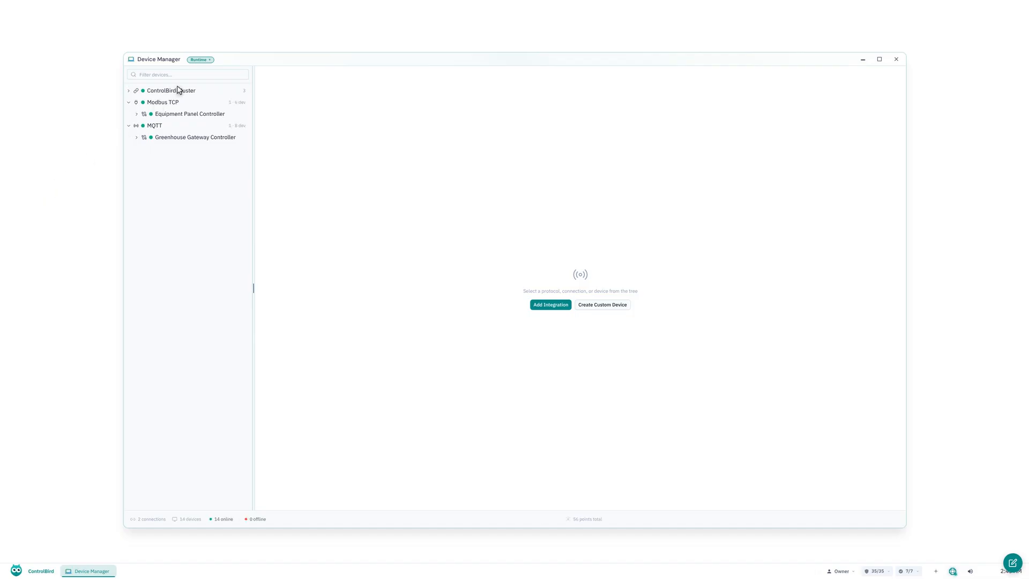
{"action": "left_click", "coordinate": [193, 75]}
{"action": "type", "text": "Gree"}
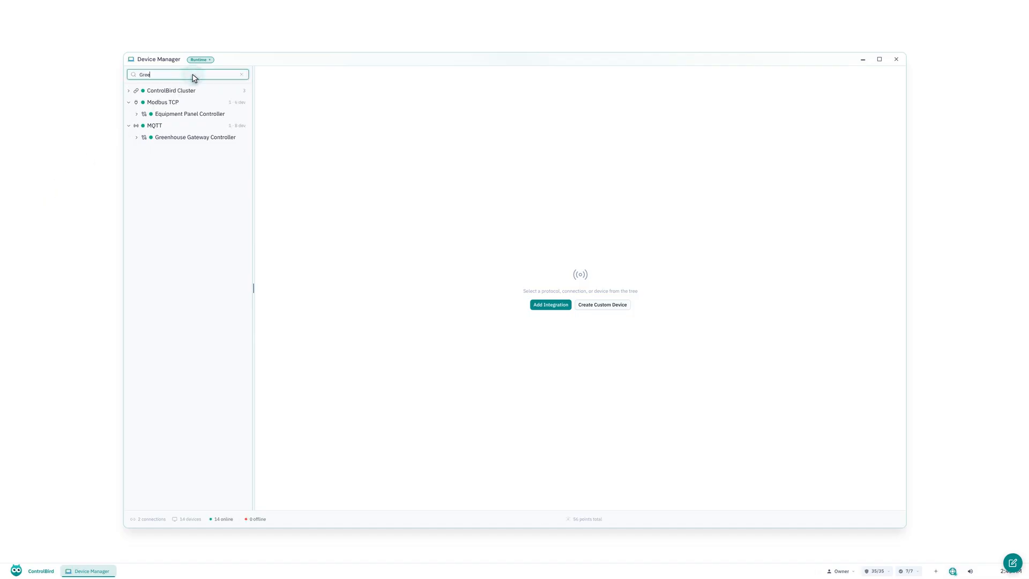
{"action": "type", "text": "nhouse 1 Air Temp"}
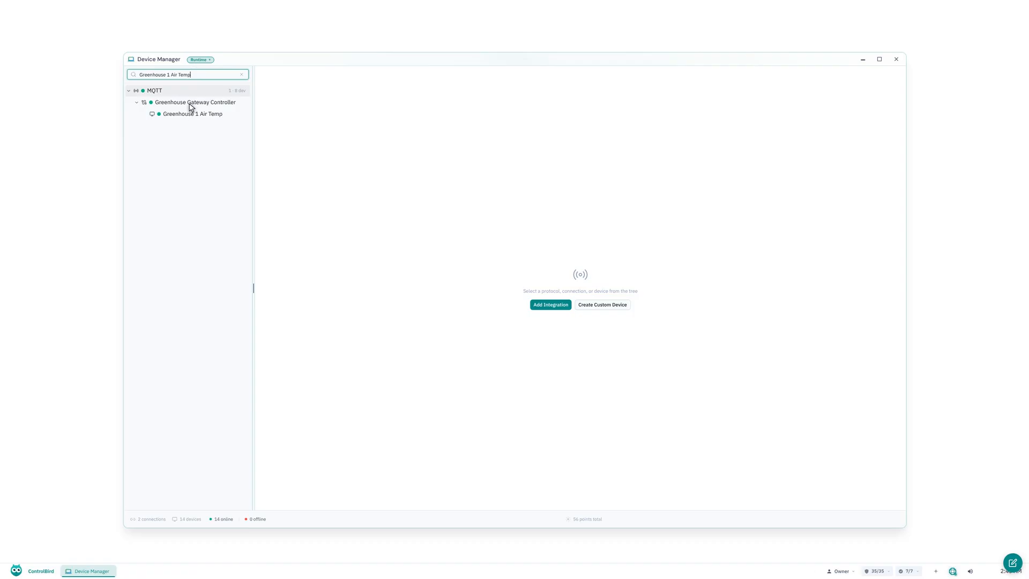
{"action": "left_click", "coordinate": [190, 114]}
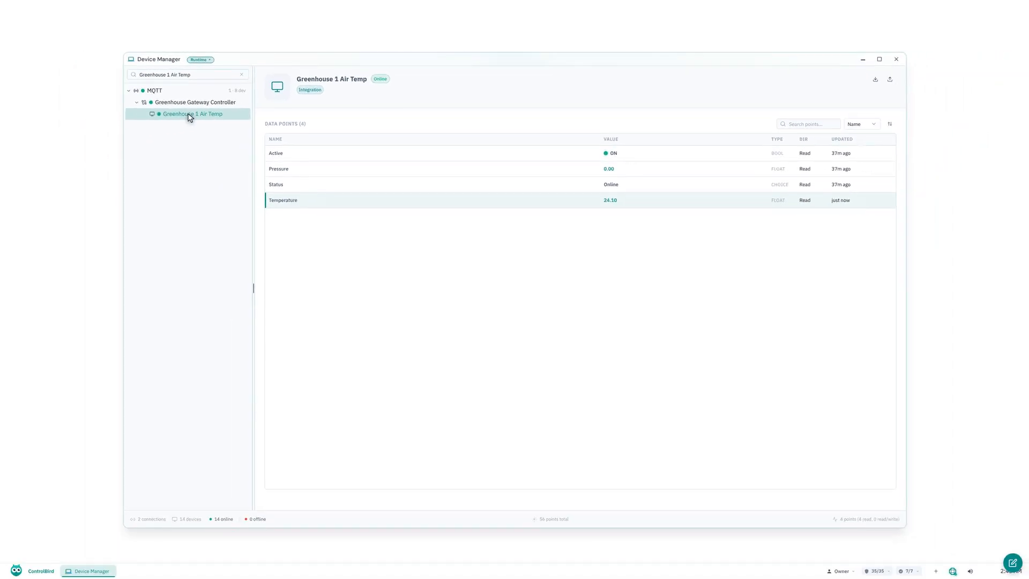
Open the Layout Editor, set the canvas zoom to 100% and add a Gauge card to the layout.
{"action": "left_click", "coordinate": [33, 572]}
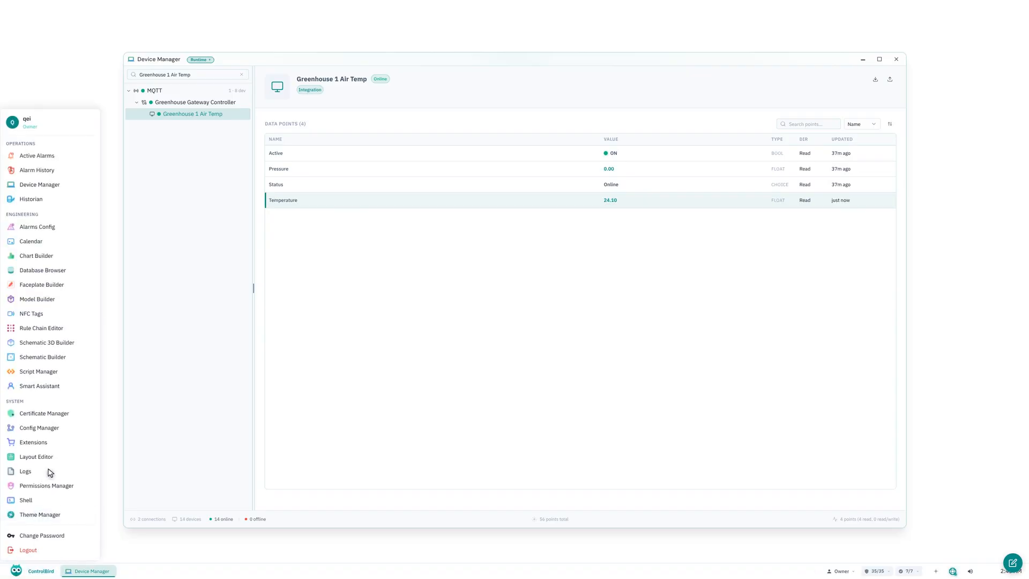
{"action": "left_click", "coordinate": [51, 459]}
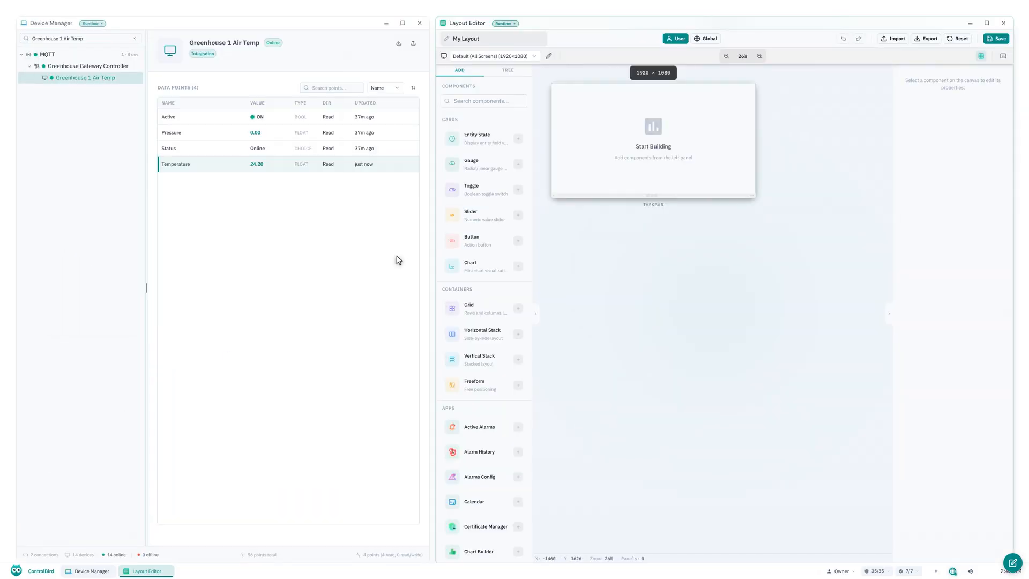
{"action": "left_click", "coordinate": [743, 57]}
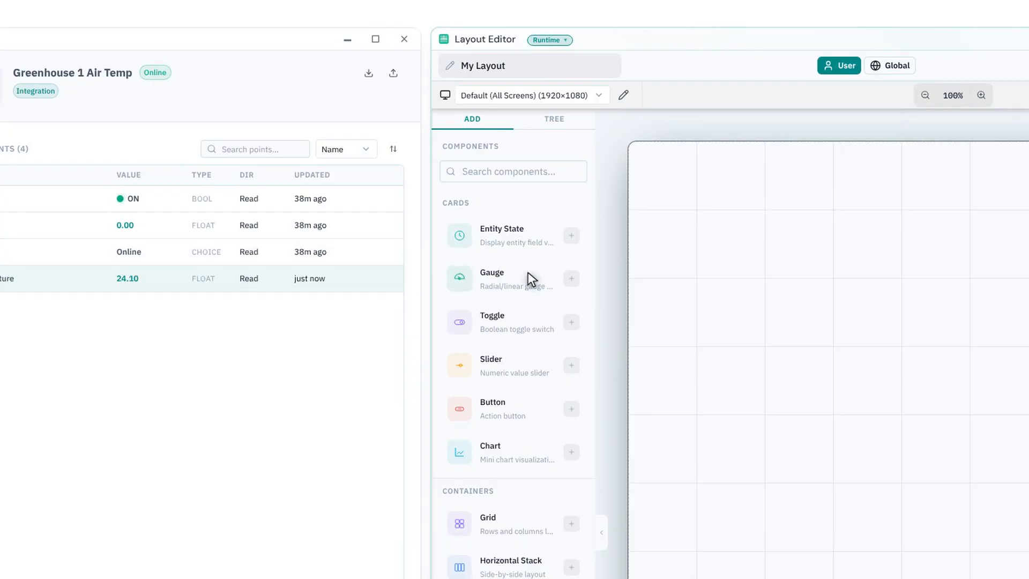
{"action": "left_click", "coordinate": [529, 274]}
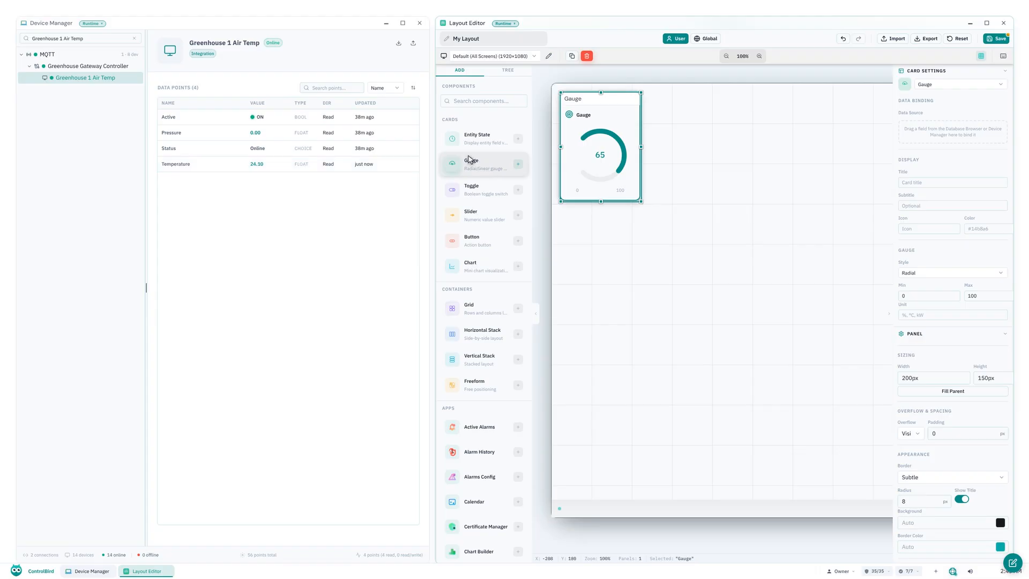
Filter the data points for "Temperature" and bind the Greenhouse 1 Air Temp temperature to the gauge's data source.
{"action": "left_click", "coordinate": [338, 91]}
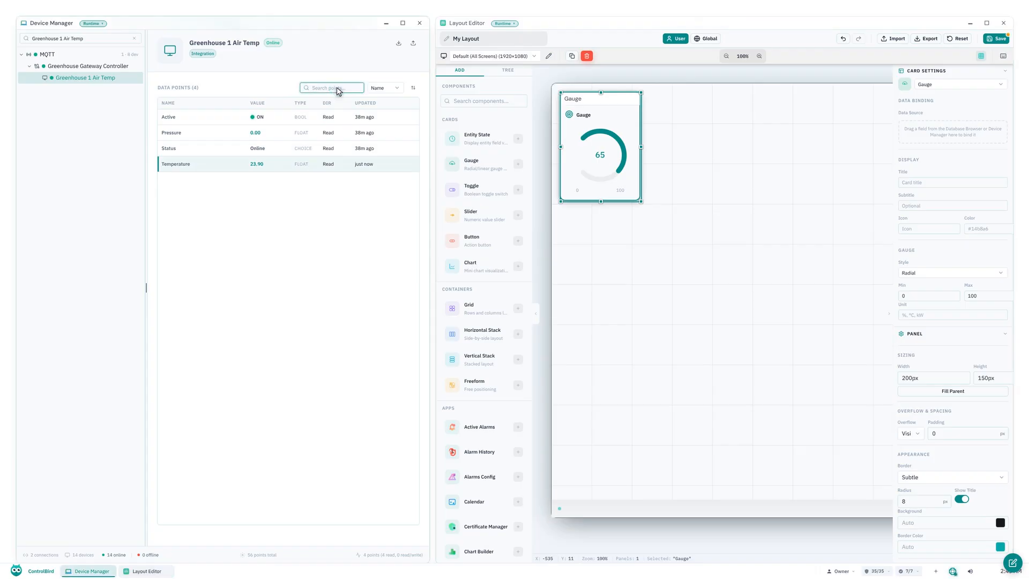
{"action": "type", "text": "Temperature"}
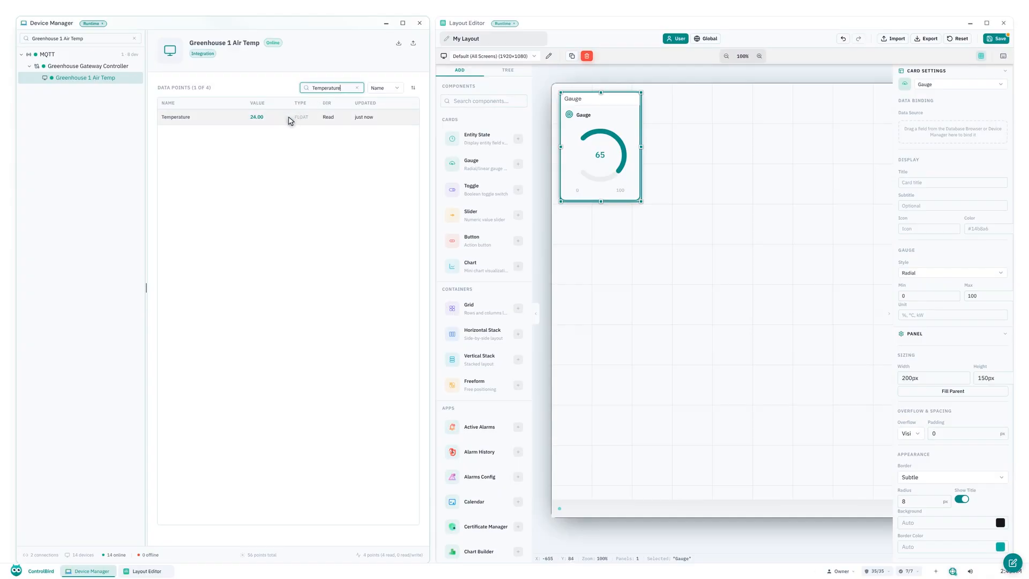
{"action": "left_click_drag", "start_coordinate": [290, 119], "coordinate": [952, 131]}
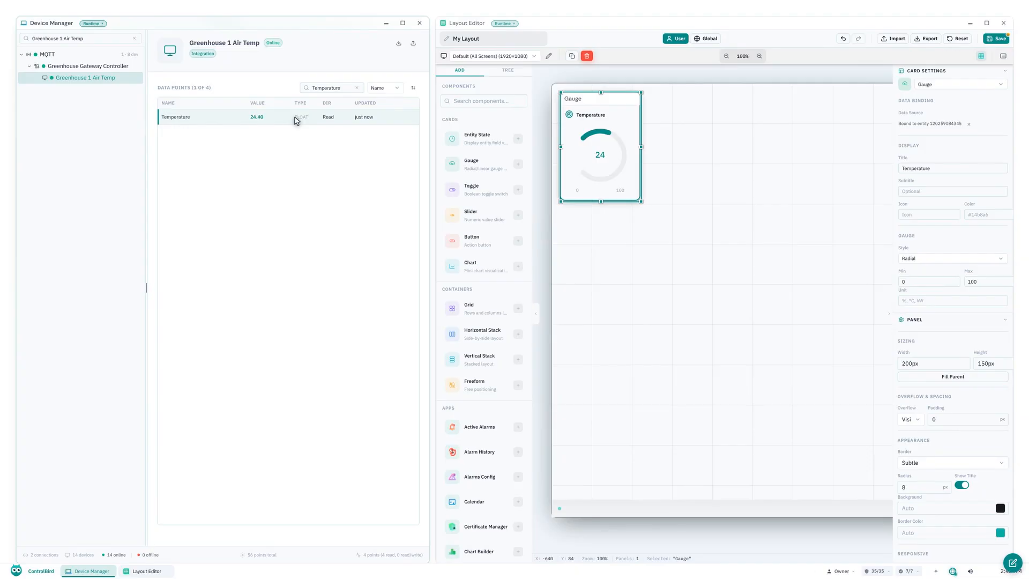
Title the temperature gauge "Greenhouse Air Temp".
{"action": "left_click", "coordinate": [953, 169]}
{"action": "key", "text": "ctrl+a"}
{"action": "key", "text": "BackSpace"}
{"action": "type", "text": "Greenhouse Air Temp"}
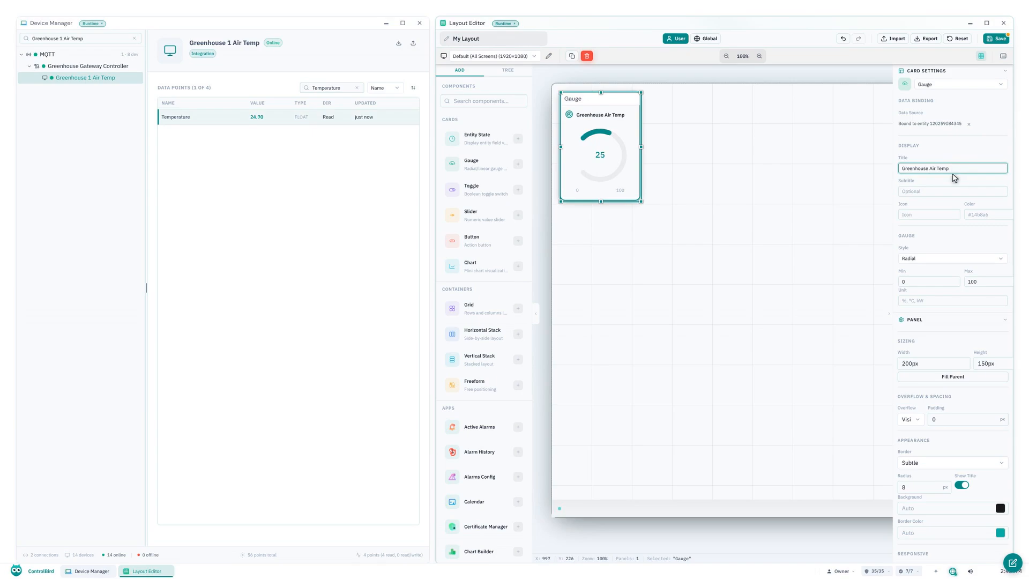
Size the Greenhouse Air Temp gauge panel to 200px wide and 260px high.
{"action": "triple_click", "coordinate": [935, 364]}
{"action": "key", "text": "BackSpace"}
{"action": "type", "text": "150px"}
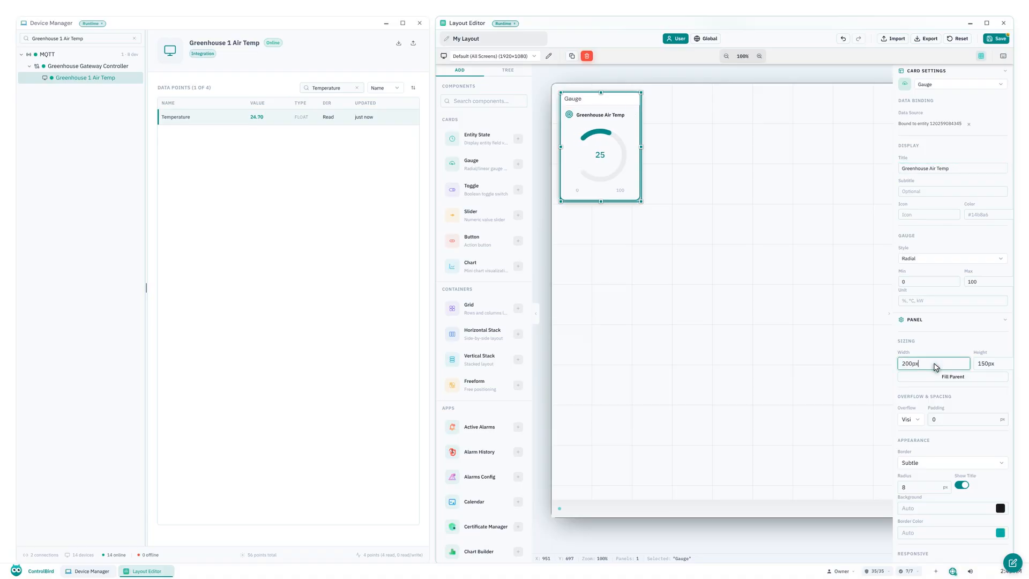
{"action": "scroll", "coordinate": [936, 367], "scroll_direction": "right", "scroll_amount": 1}
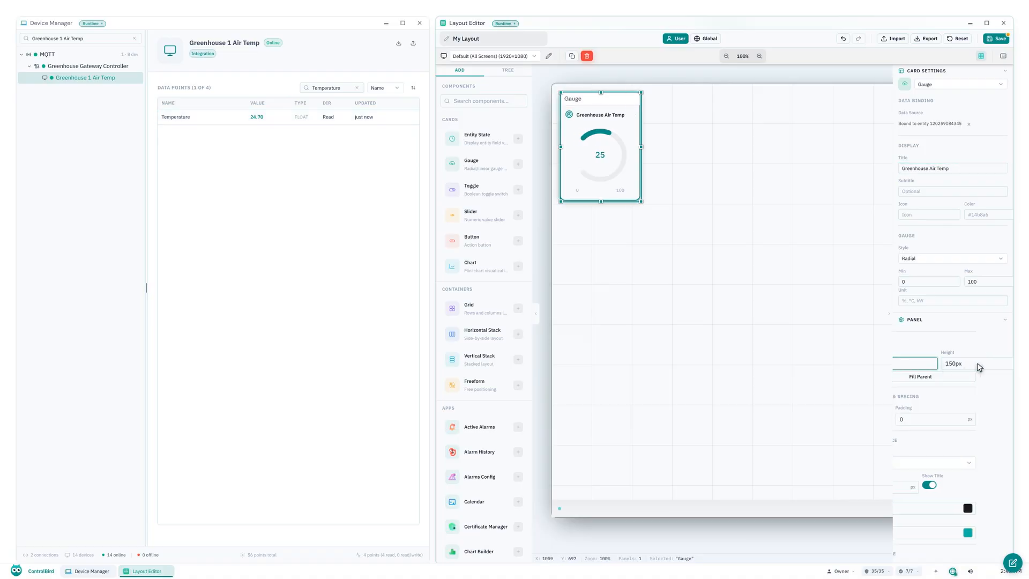
{"action": "triple_click", "coordinate": [975, 367]}
{"action": "key", "text": "BackSpace"}
{"action": "type", "text": "260px"}
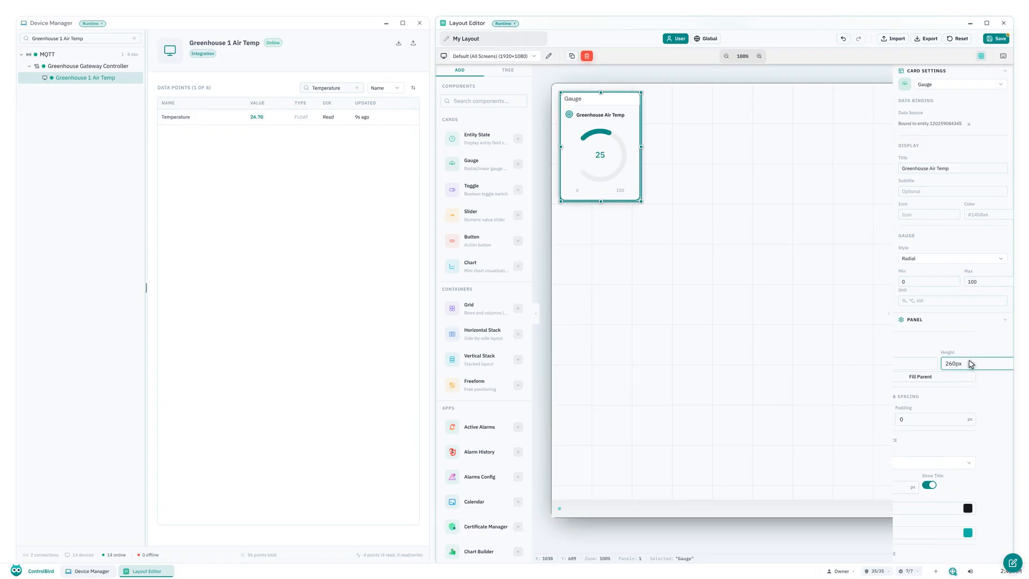
Filter the devices for "Well Pump" instead and show the Well Pump's data points.
{"action": "triple_click", "coordinate": [85, 42]}
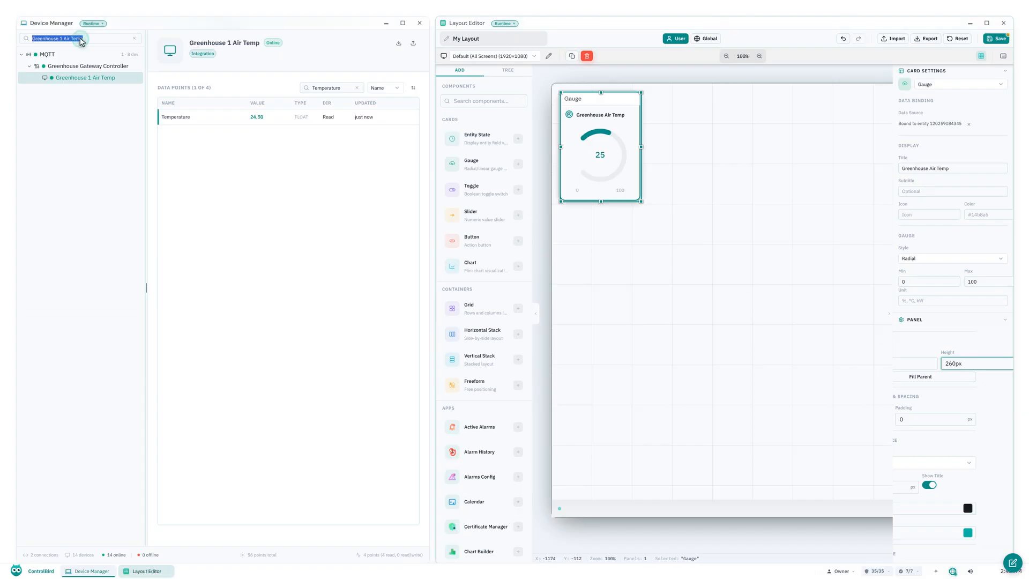
{"action": "key", "text": "BackSpace"}
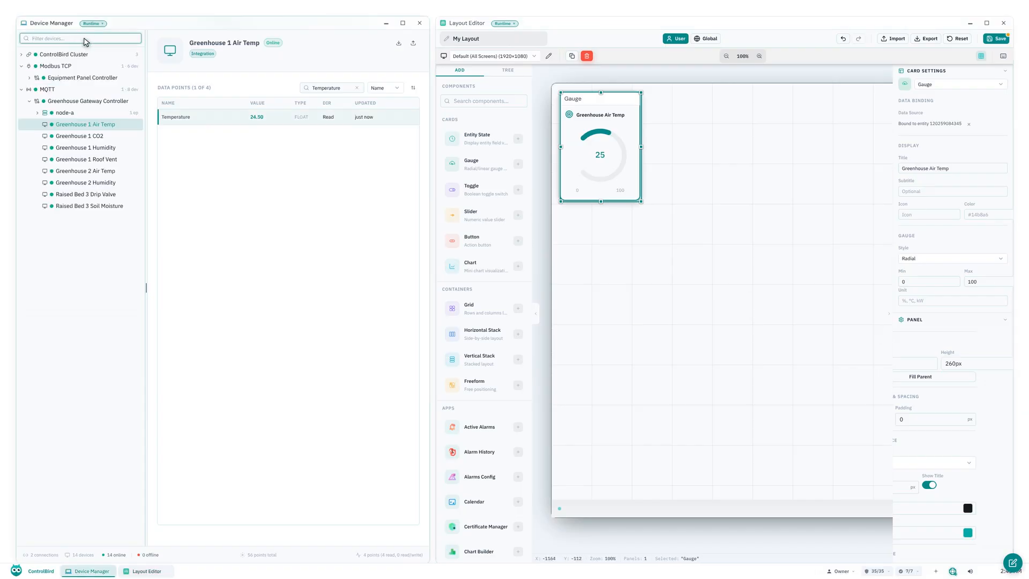
{"action": "type", "text": "Well Pump"}
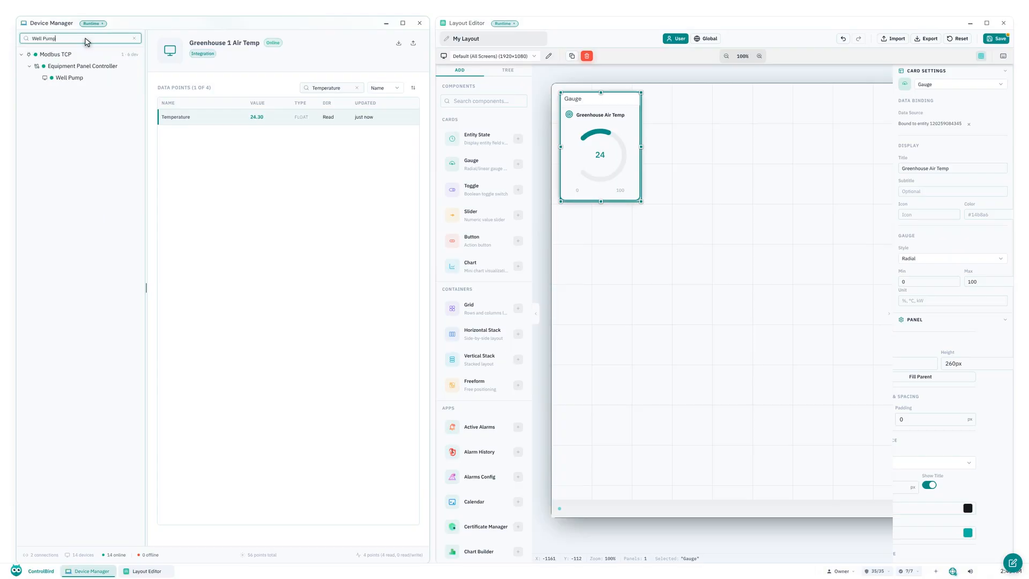
{"action": "left_click", "coordinate": [69, 77]}
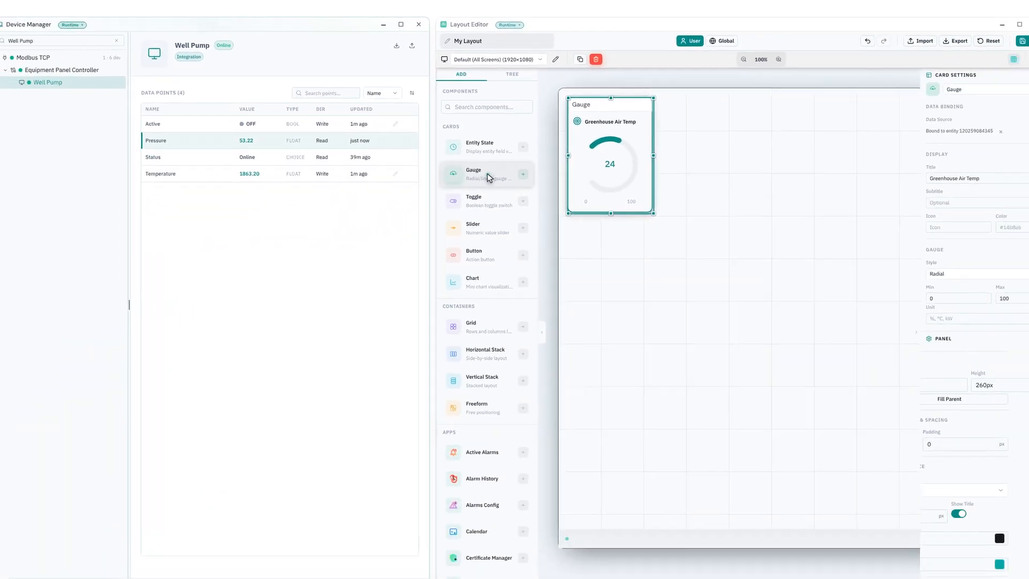
Add a second Gauge card and bind the Well Pump's Pressure data point to its data source.
{"action": "left_click", "coordinate": [487, 176]}
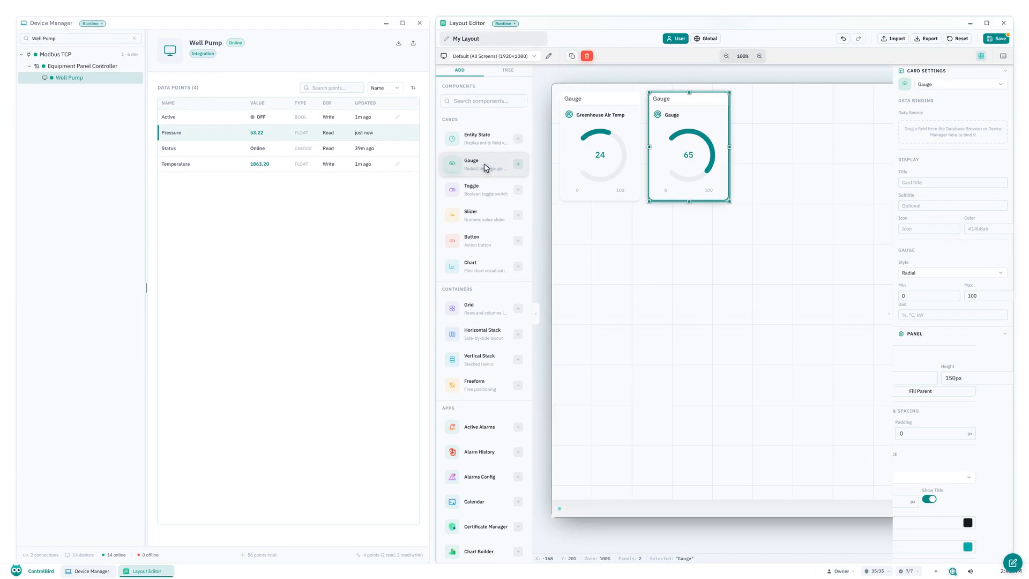
{"action": "left_click", "coordinate": [338, 89]}
{"action": "type", "text": "Pressure"}
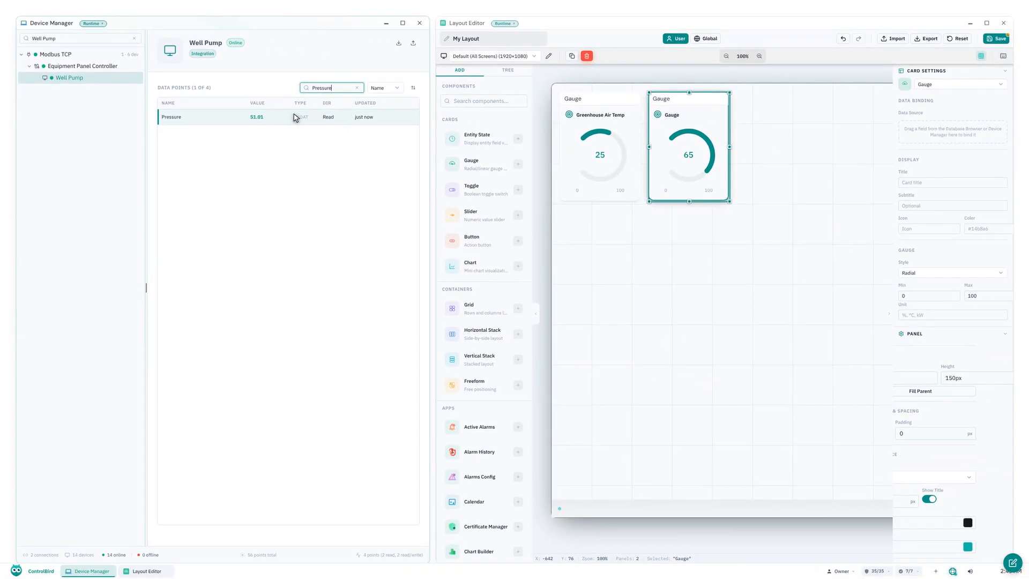
{"action": "left_click_drag", "start_coordinate": [288, 118], "coordinate": [333, 123]}
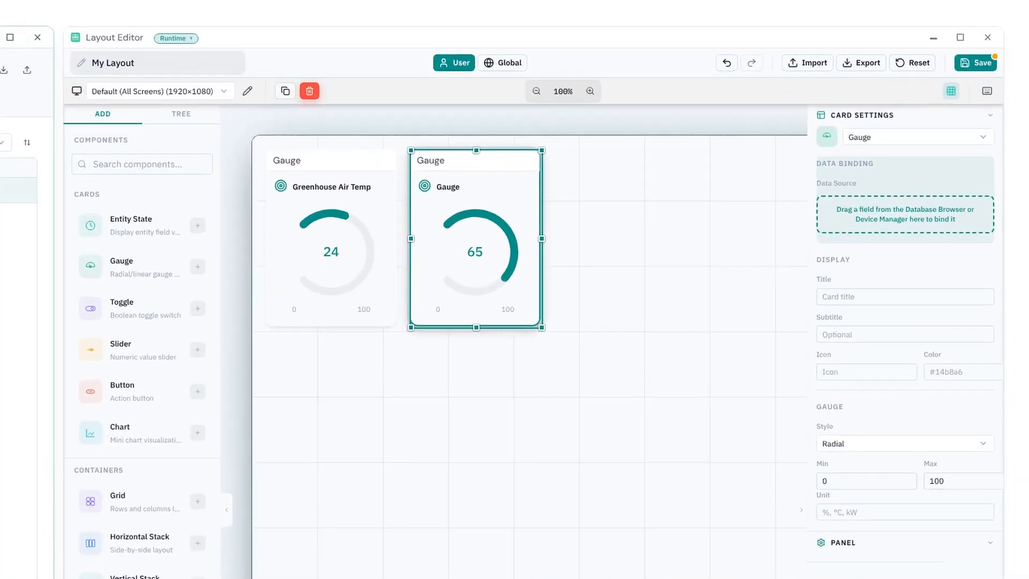
{"action": "left_click_drag", "start_coordinate": [0, 196], "coordinate": [905, 214]}
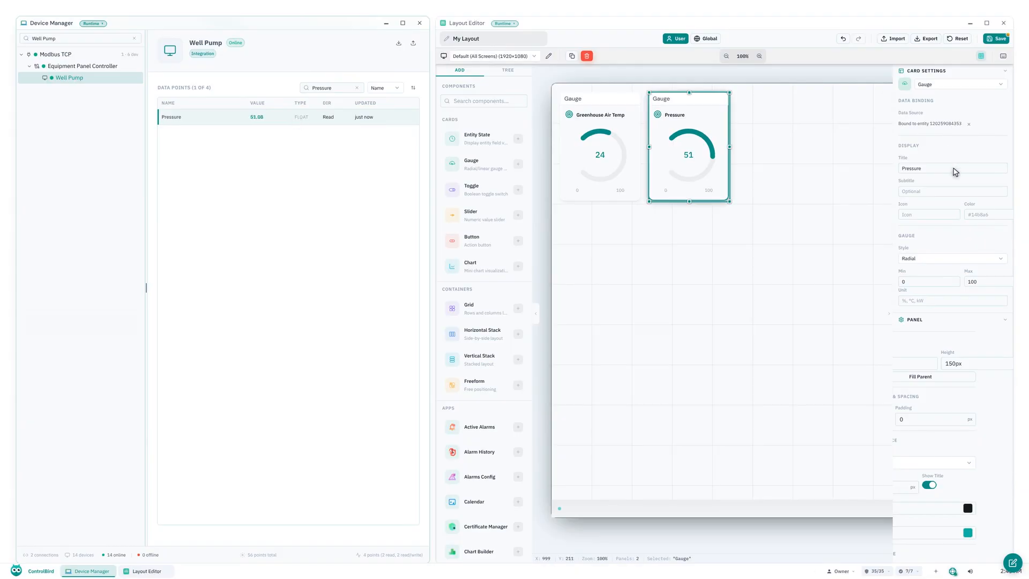
Title the pressure gauge "Well Pump Pressure".
{"action": "triple_click", "coordinate": [956, 170]}
{"action": "key", "text": "BackSpace"}
{"action": "type", "text": "Well Pump Pressure"}
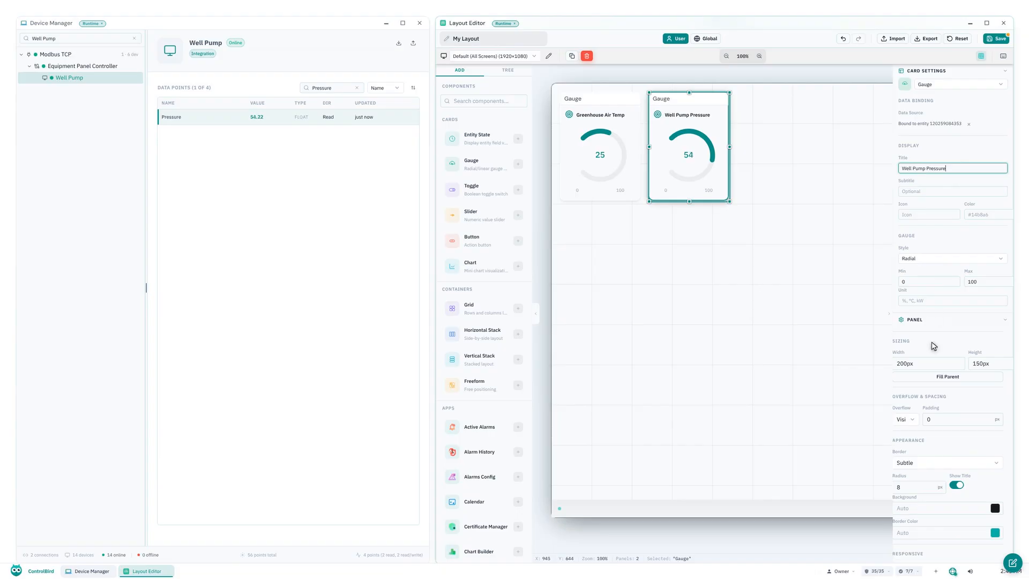
Size the Well Pump Pressure gauge panel to 200px wide and 260px high.
{"action": "triple_click", "coordinate": [930, 365]}
{"action": "key", "text": "BackSpace"}
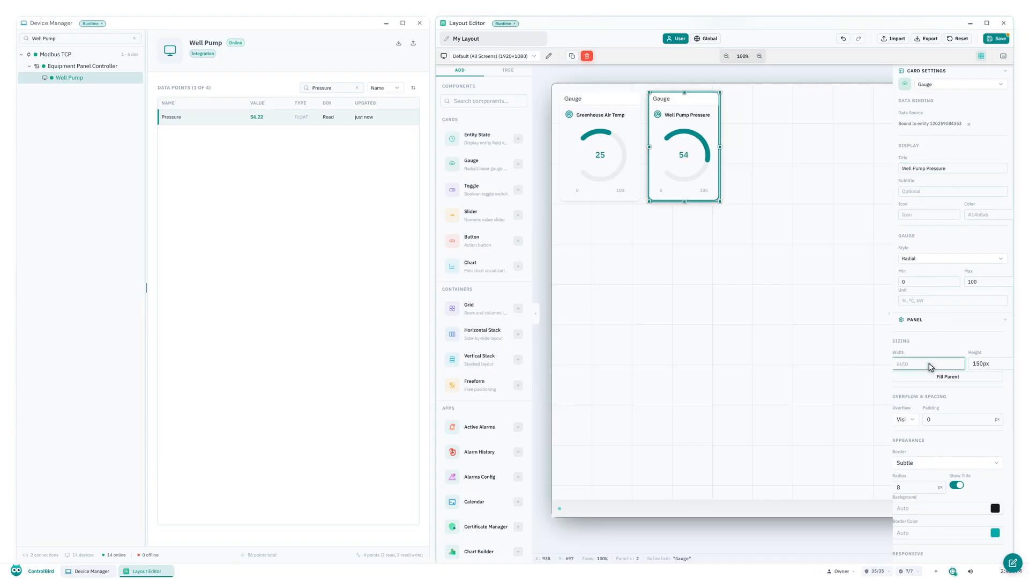
{"action": "type", "text": "200px"}
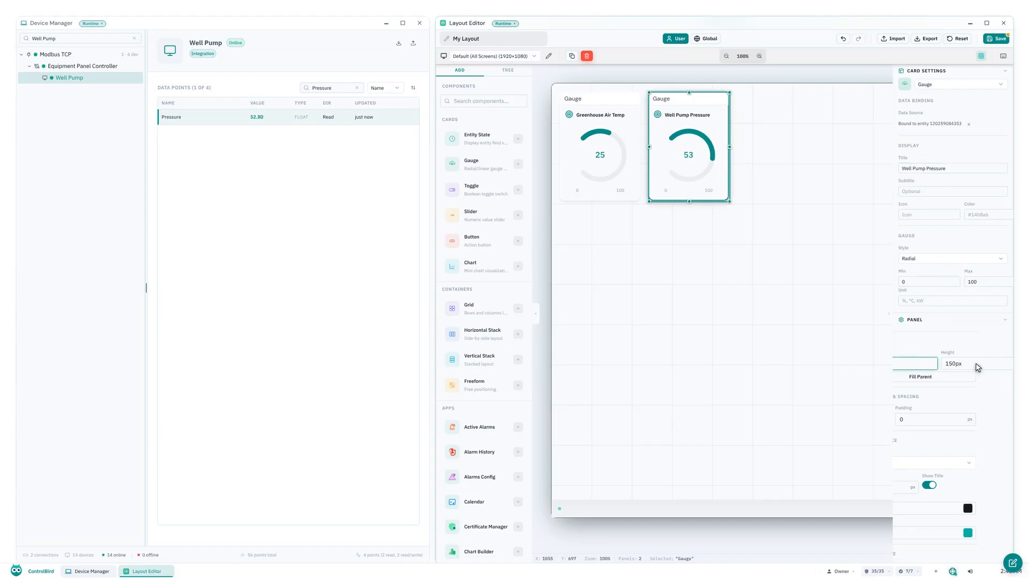
{"action": "triple_click", "coordinate": [976, 367]}
{"action": "type", "text": "260p"}
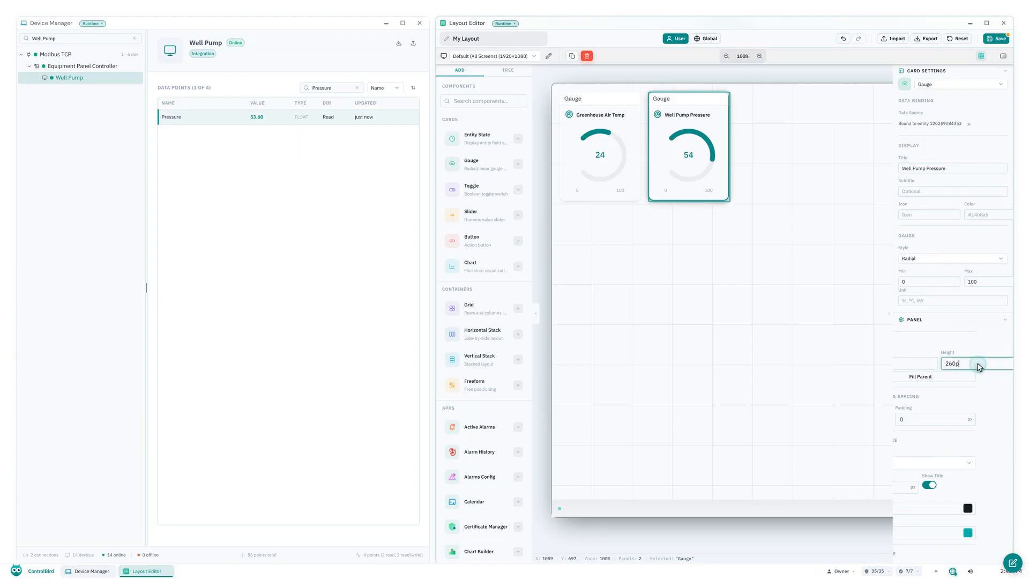
{"action": "type", "text": "x"}
Filter the devices for "Cold Store Door" instead and show that device's data points.
{"action": "left_click", "coordinate": [82, 41]}
{"action": "key", "text": "ctrl+a"}
{"action": "key", "text": "BackSpace"}
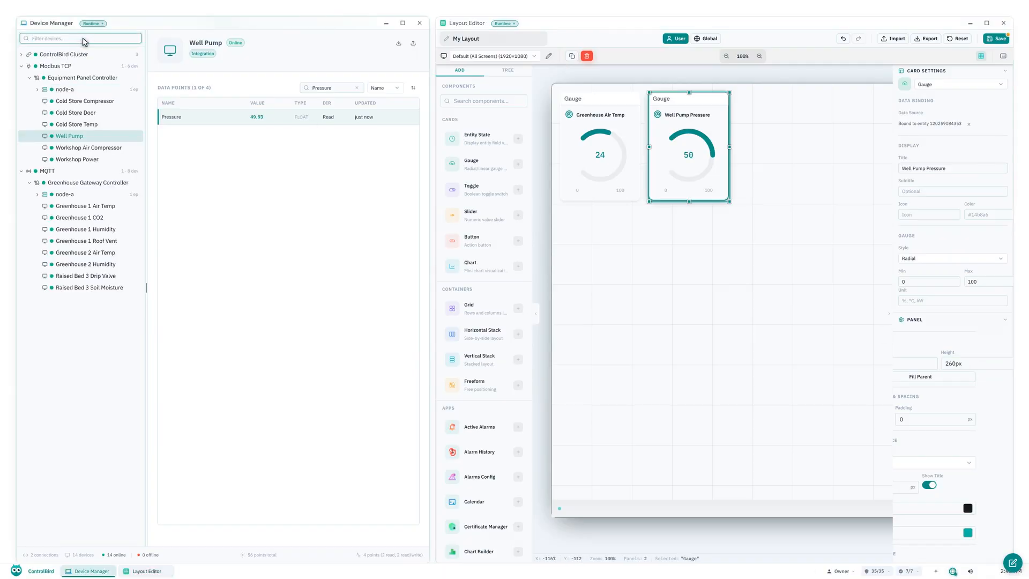
{"action": "type", "text": "Cold Store Door"}
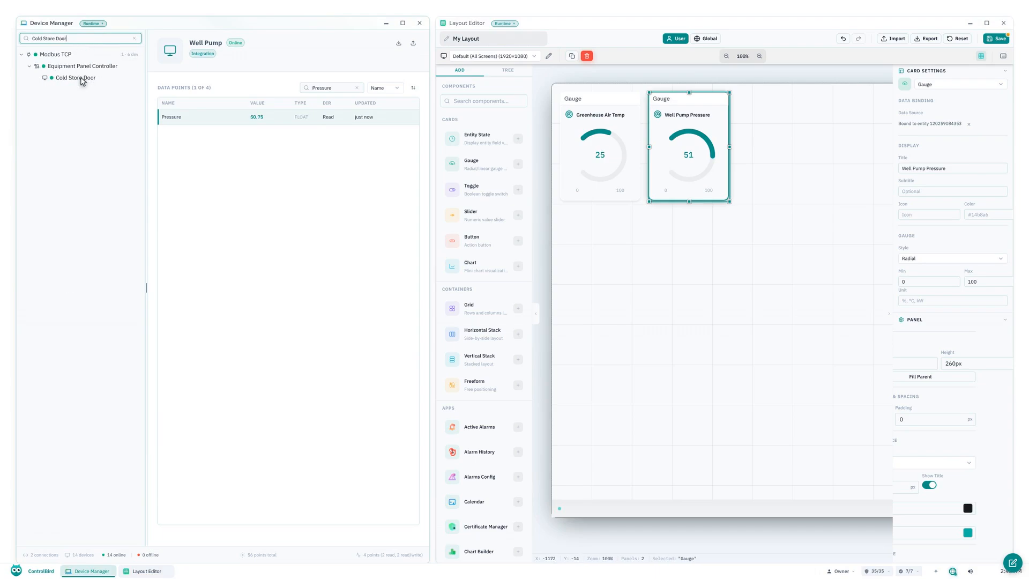
{"action": "left_click", "coordinate": [78, 78]}
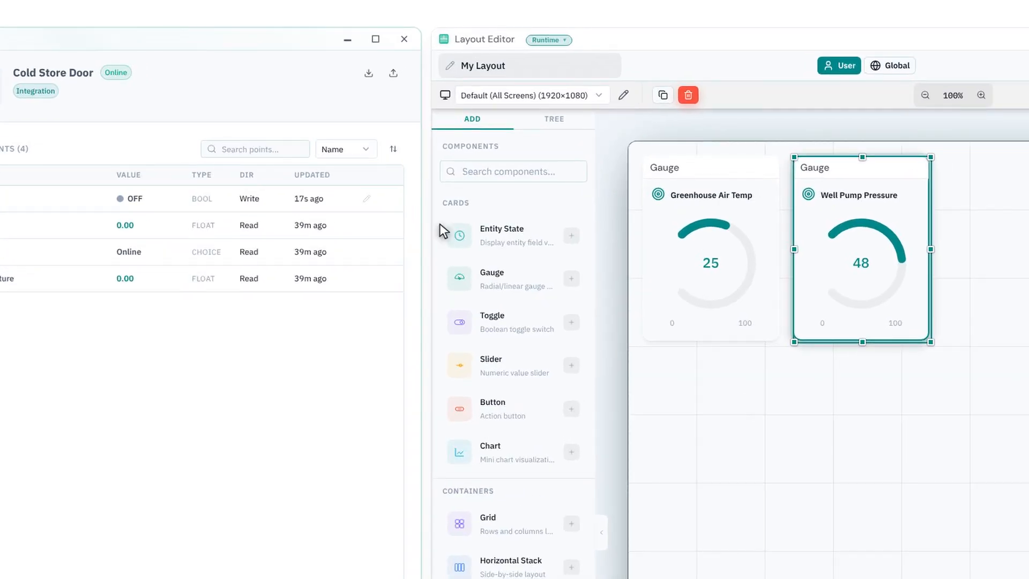
Add an Entity State card and bind the Cold Store Door's Active data point to its data source.
{"action": "left_click", "coordinate": [516, 240]}
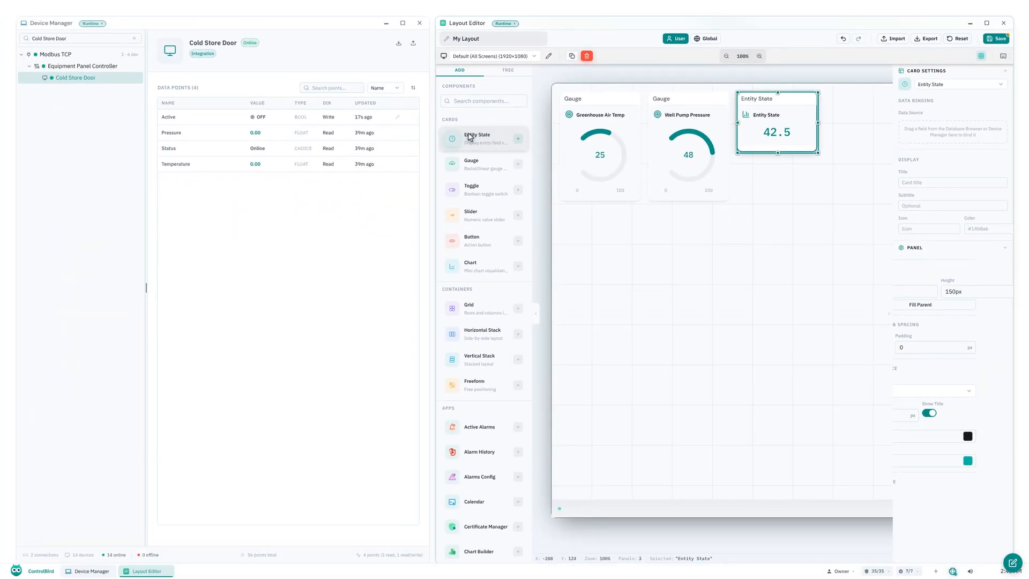
{"action": "left_click", "coordinate": [338, 89]}
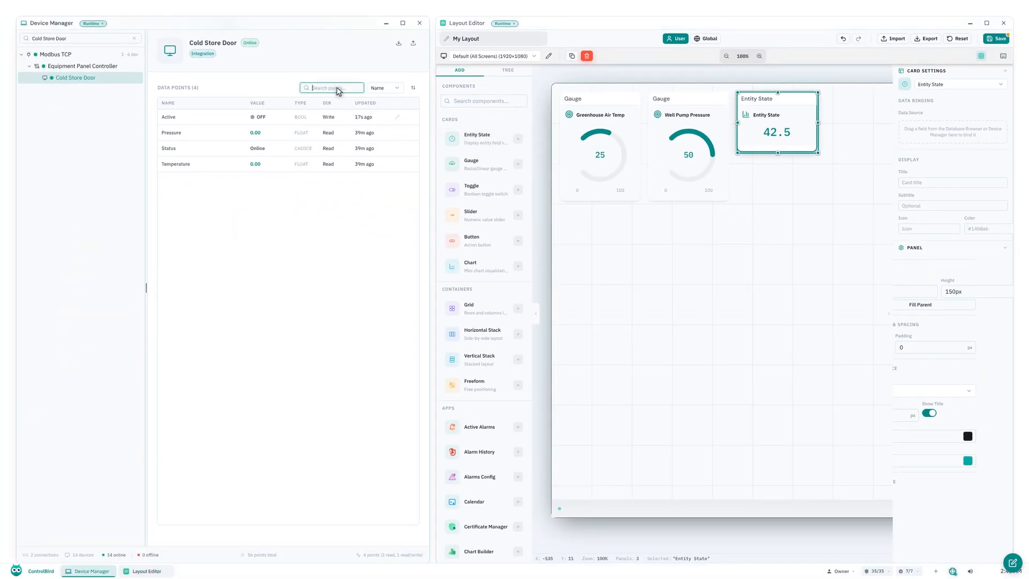
{"action": "type", "text": "Active"}
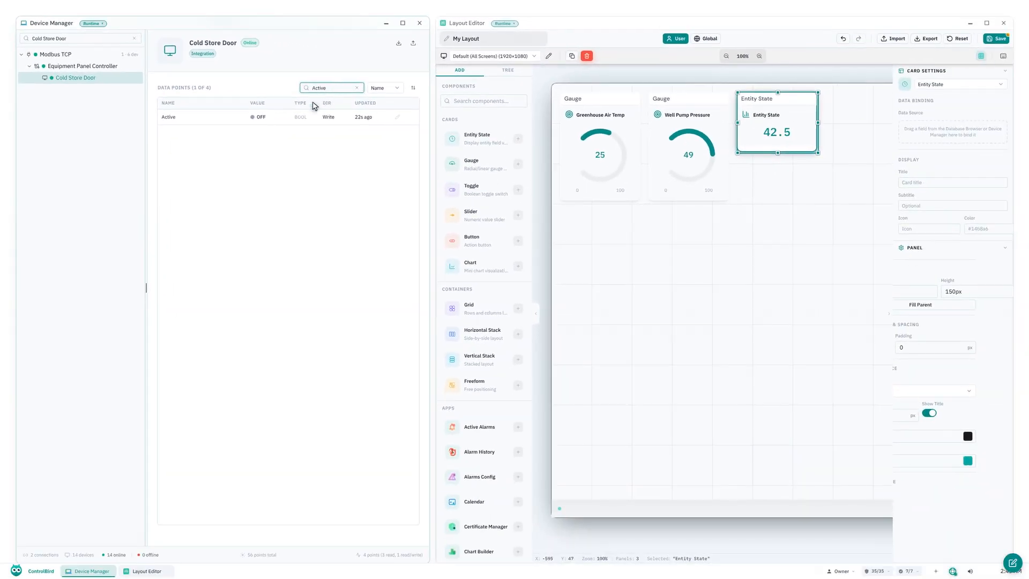
{"action": "left_click_drag", "start_coordinate": [289, 117], "coordinate": [295, 116]}
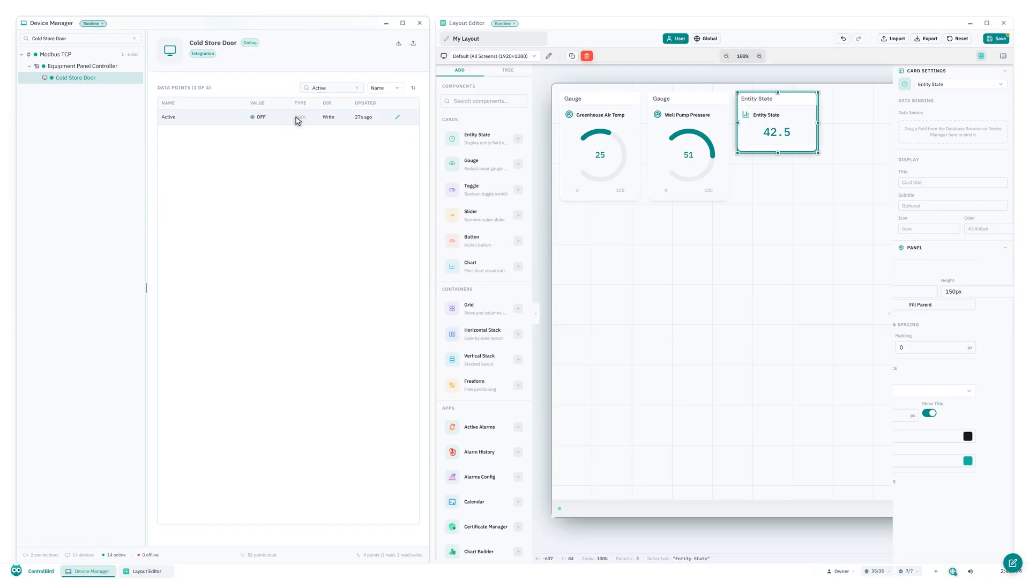
{"action": "left_click_drag", "start_coordinate": [184, 135], "coordinate": [942, 152]}
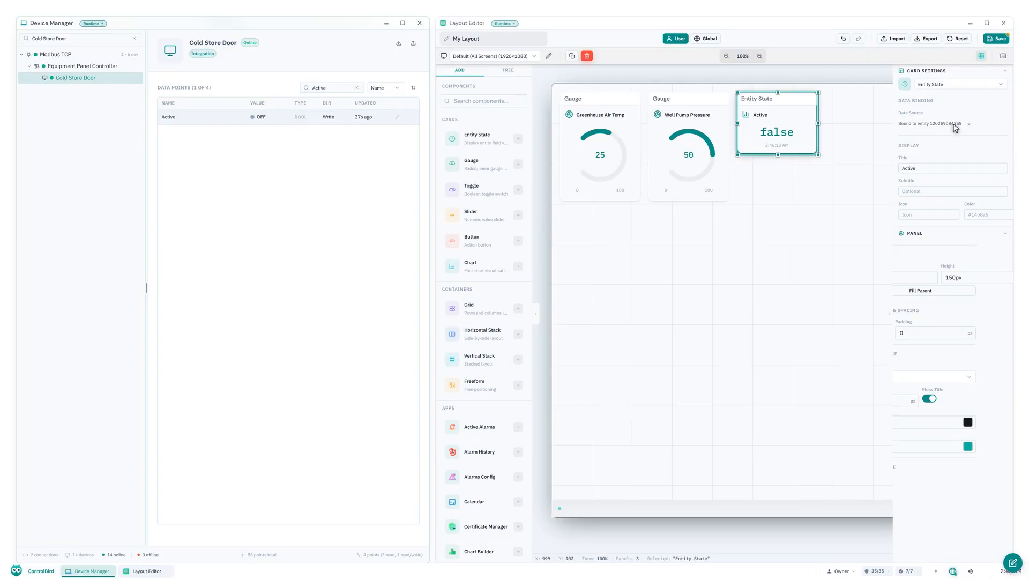
Title the Entity State card "Cold Store Door".
{"action": "double_click", "coordinate": [955, 169]}
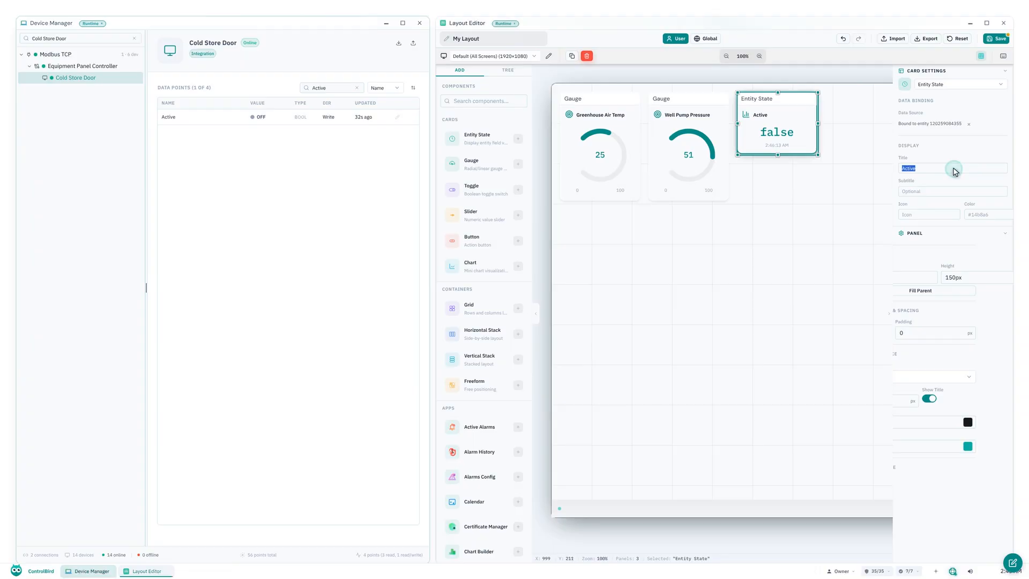
{"action": "key", "text": "BackSpace"}
{"action": "type", "text": "Cold Store Door"}
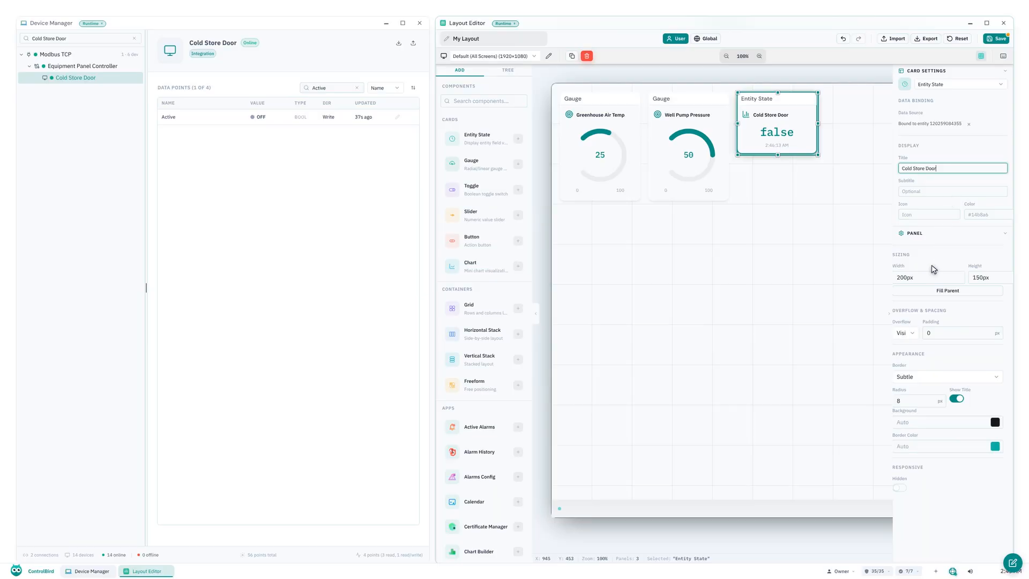
Size the Cold Store Door card's panel to 200px wide and 260px high.
{"action": "triple_click", "coordinate": [928, 277]}
{"action": "key", "text": "BackSpace"}
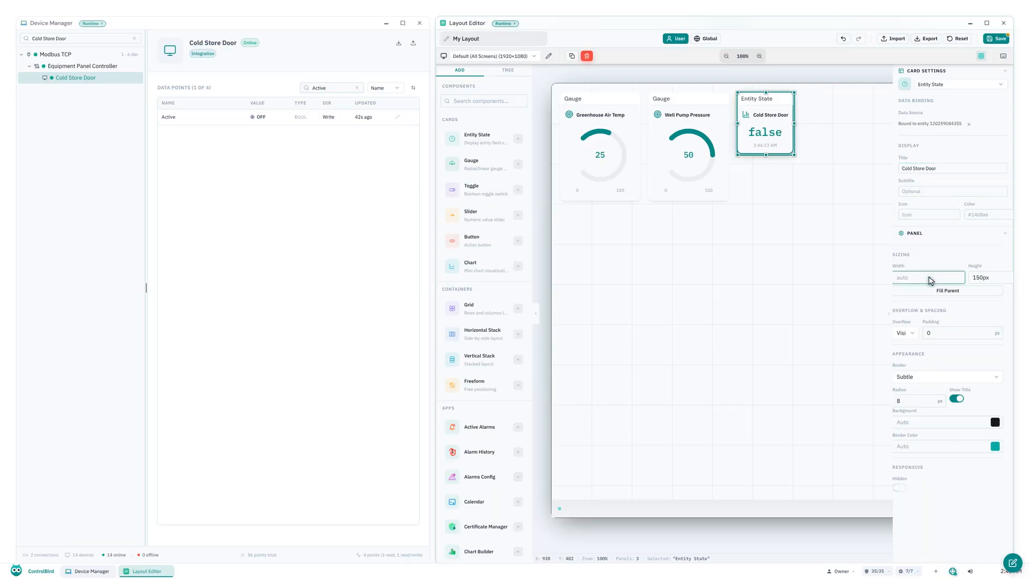
{"action": "type", "text": "200px"}
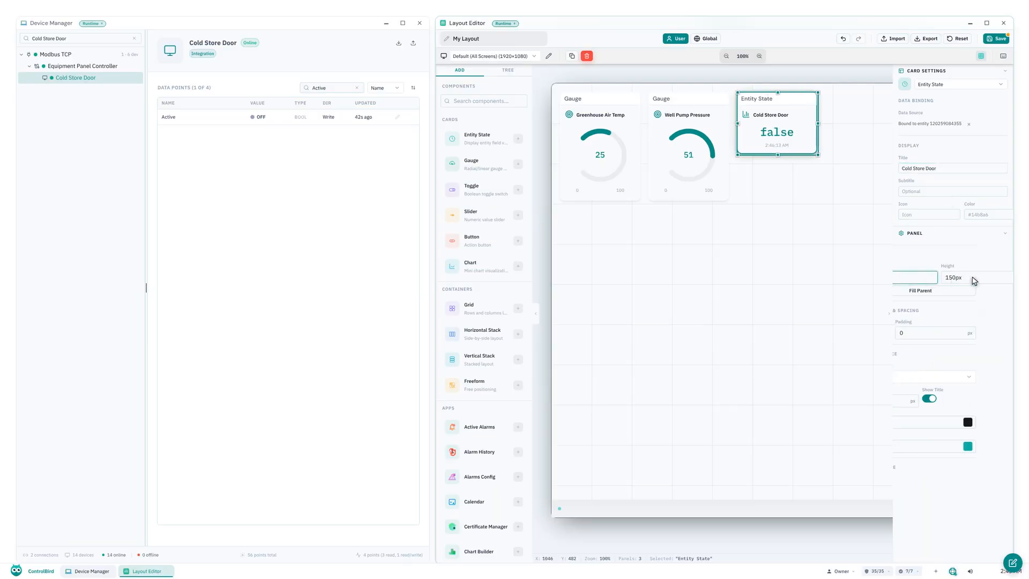
{"action": "triple_click", "coordinate": [976, 279]}
{"action": "key", "text": "BackSpace"}
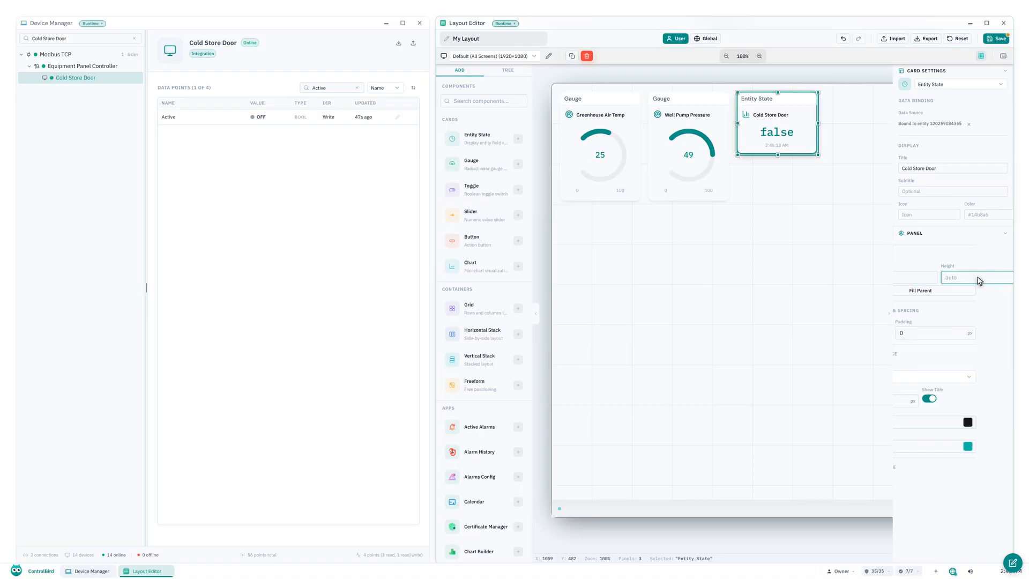
{"action": "type", "text": "260px"}
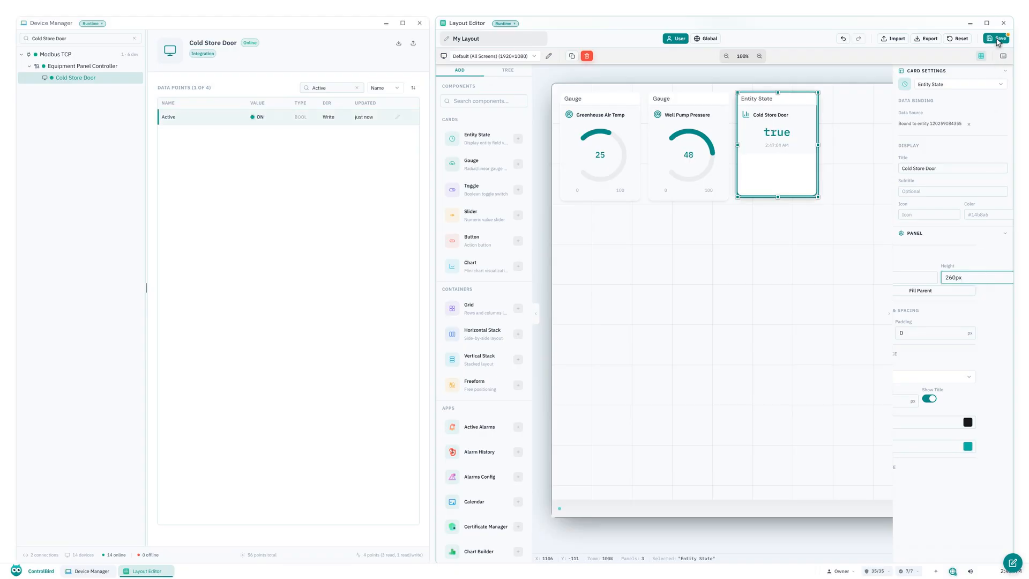
Save the layout and close both the Layout Editor and the Device Manager to show the dashboard.
{"action": "left_click", "coordinate": [998, 43]}
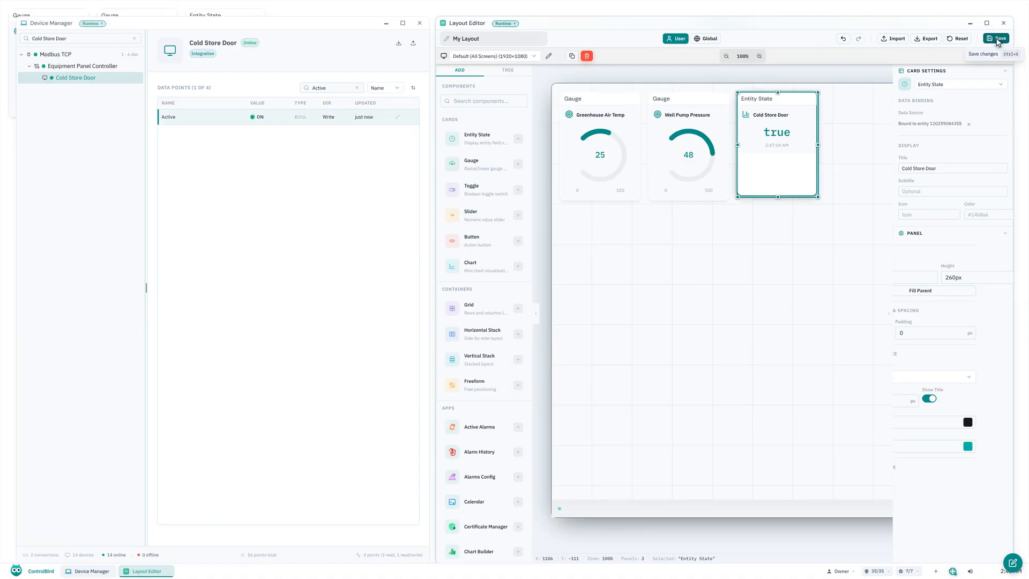
{"action": "left_click", "coordinate": [1003, 23]}
{"action": "left_click", "coordinate": [419, 24]}
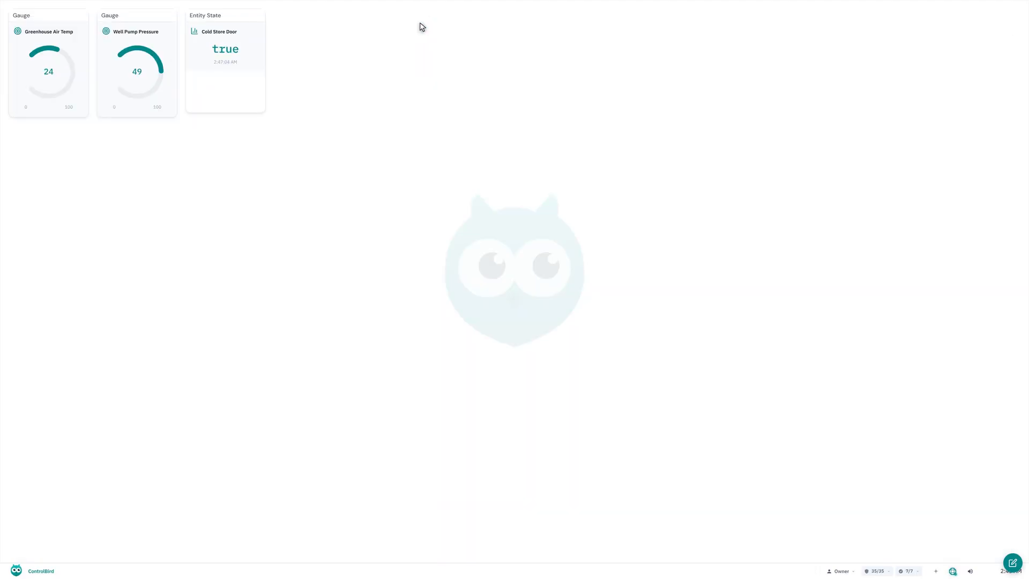